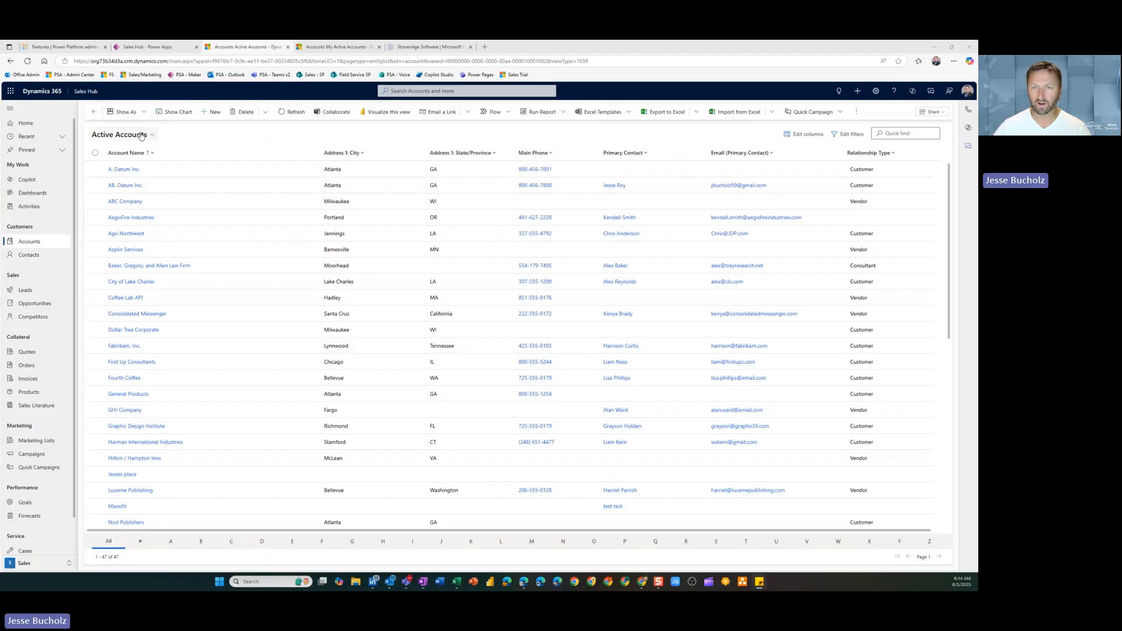
Compare the Active Accounts list's command bar with the overflow commands of the My Active Accounts list in the other environment
{"action": "left_click_drag", "start_coordinate": [81, 101], "coordinate": [885, 122]}
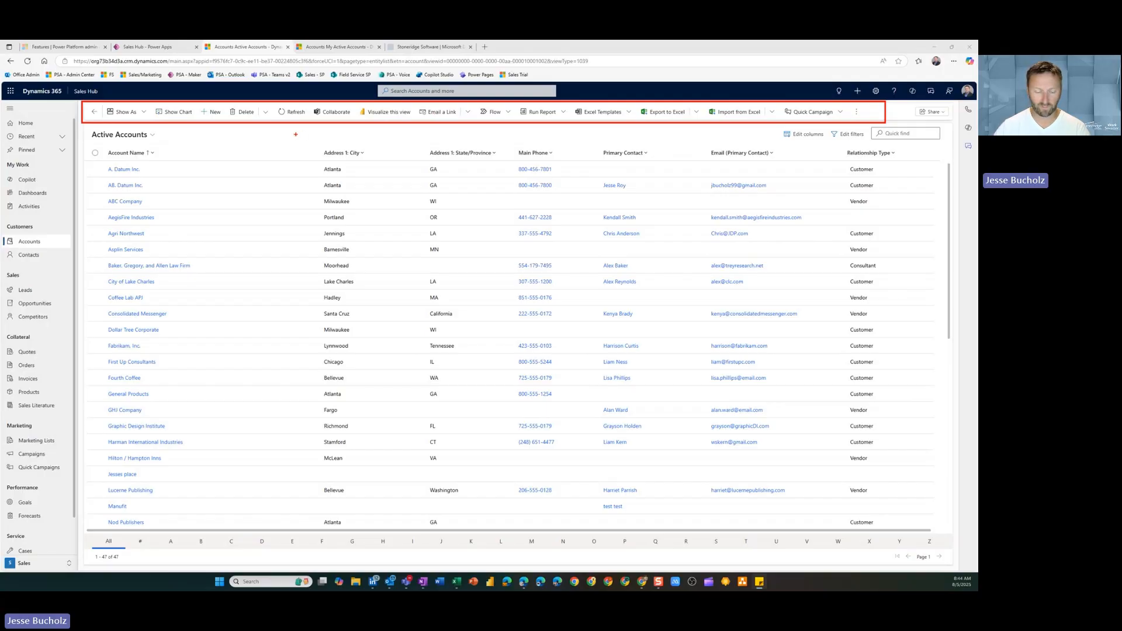
{"action": "key", "text": "Escape"}
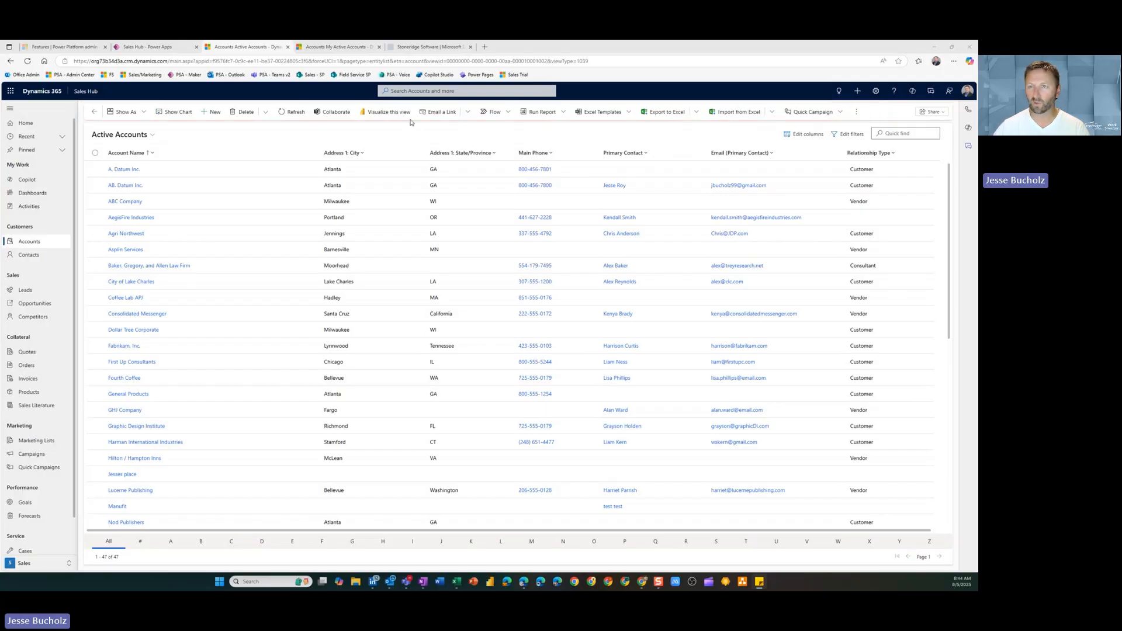
{"action": "left_click", "coordinate": [340, 49]}
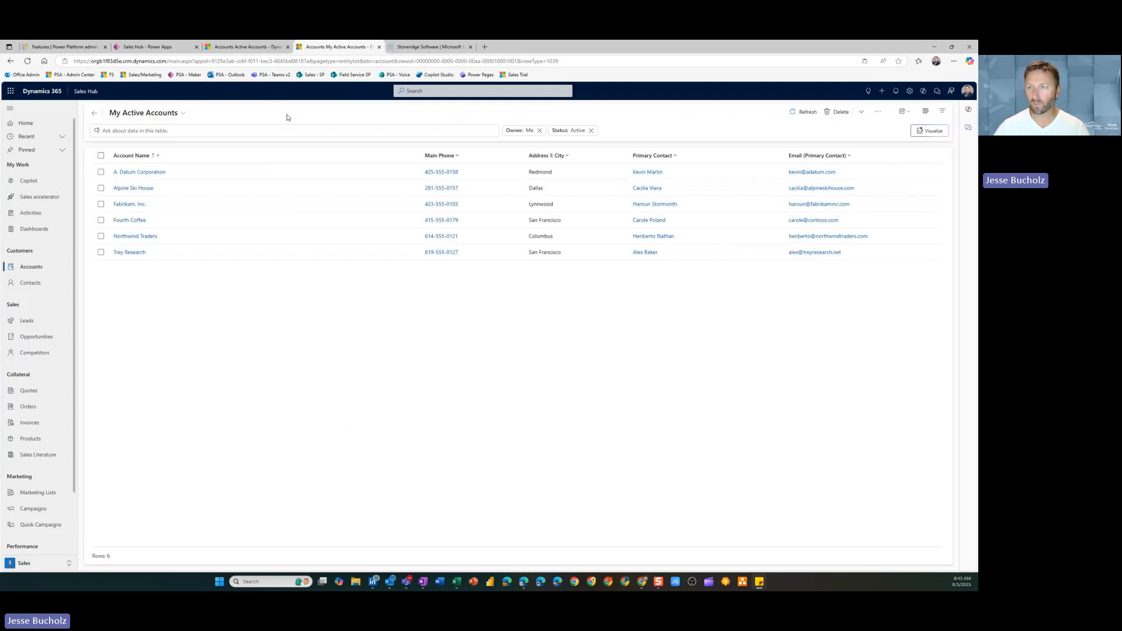
{"action": "left_click", "coordinate": [879, 114]}
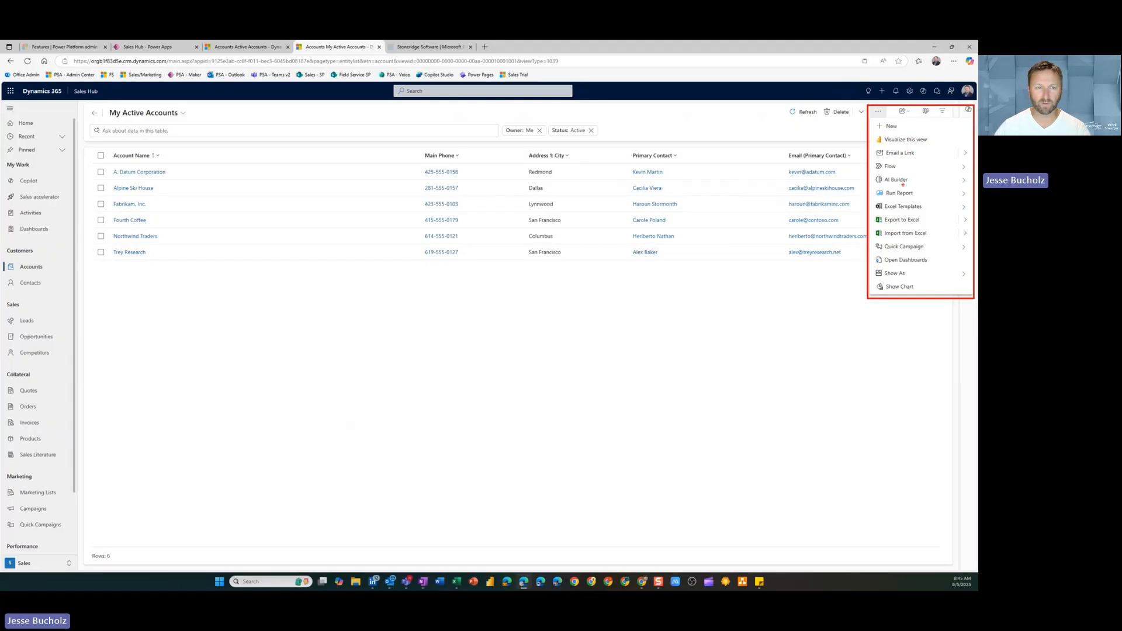
{"action": "key", "text": "Escape"}
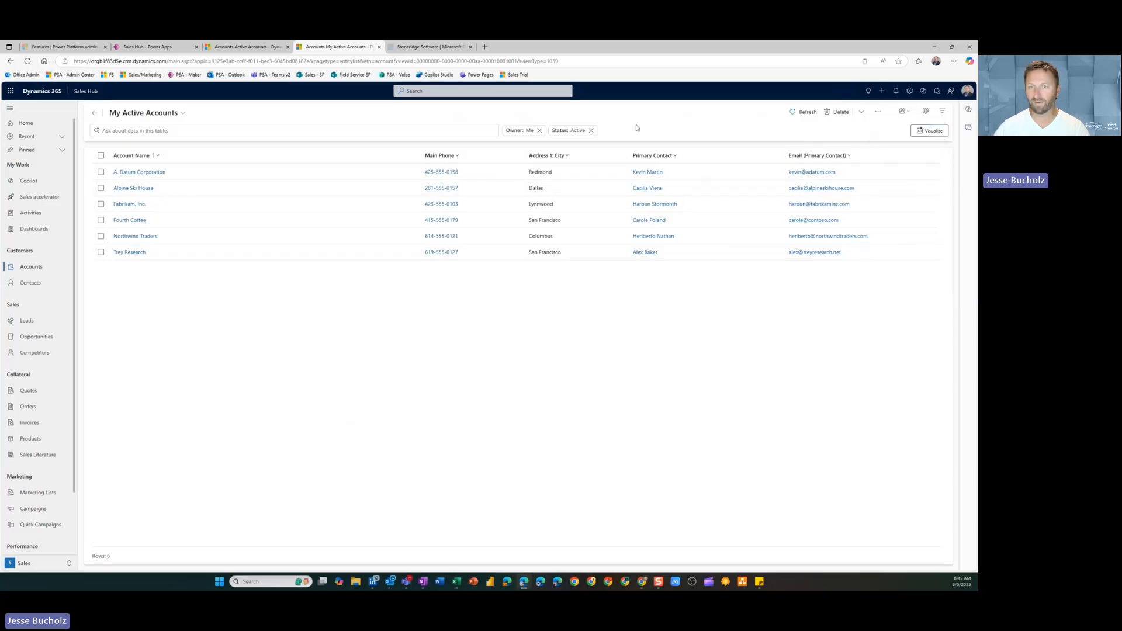
Open the A. Datum account record in both environments and view the additional commands on the A. Datum Corporation form
{"action": "left_click", "coordinate": [237, 47]}
{"action": "left_click", "coordinate": [128, 167]}
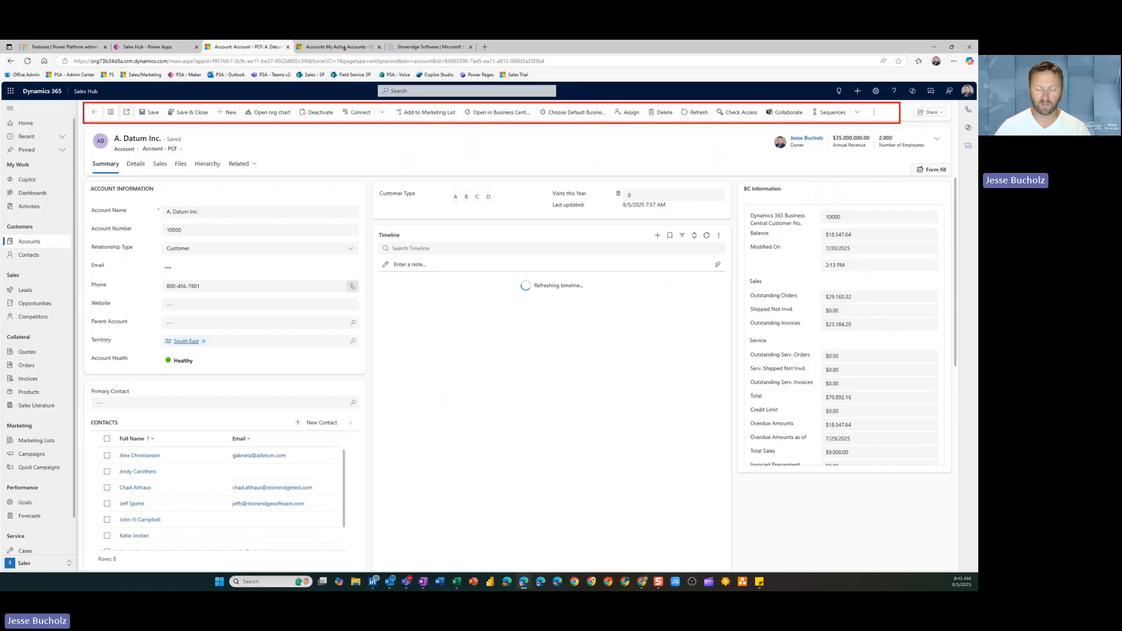
{"action": "left_click", "coordinate": [343, 47]}
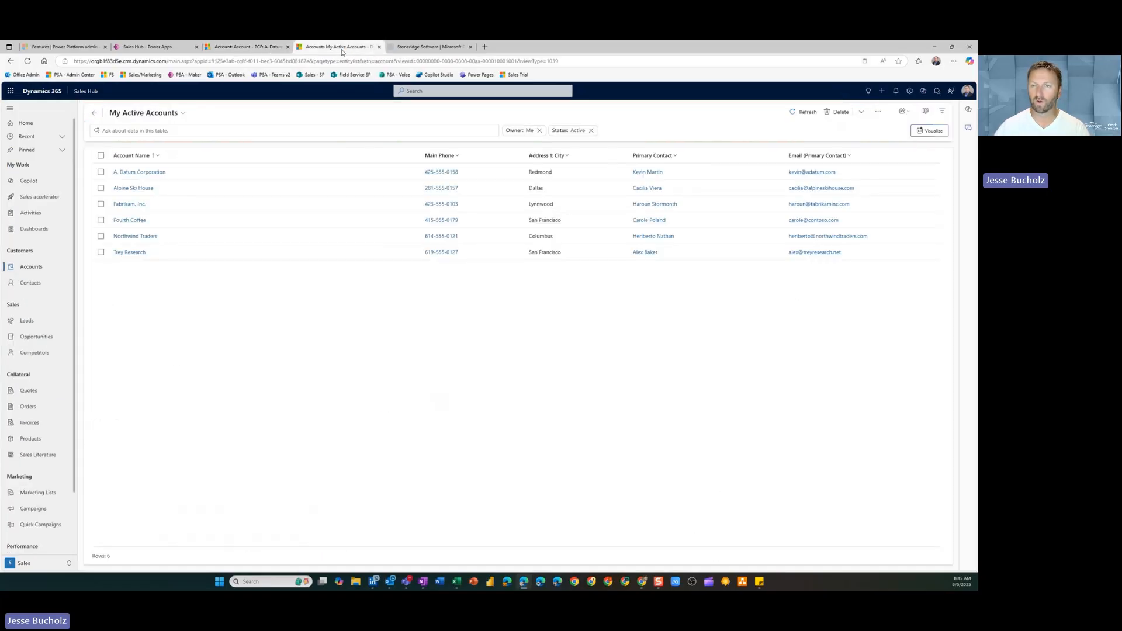
{"action": "left_click", "coordinate": [140, 172]}
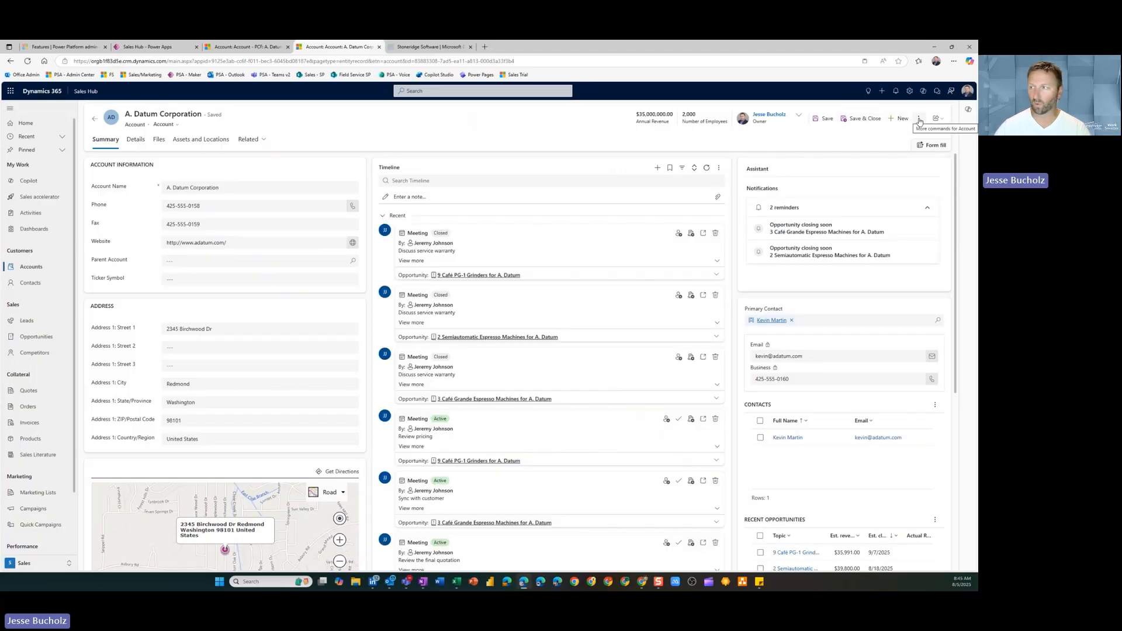
{"action": "left_click", "coordinate": [920, 120]}
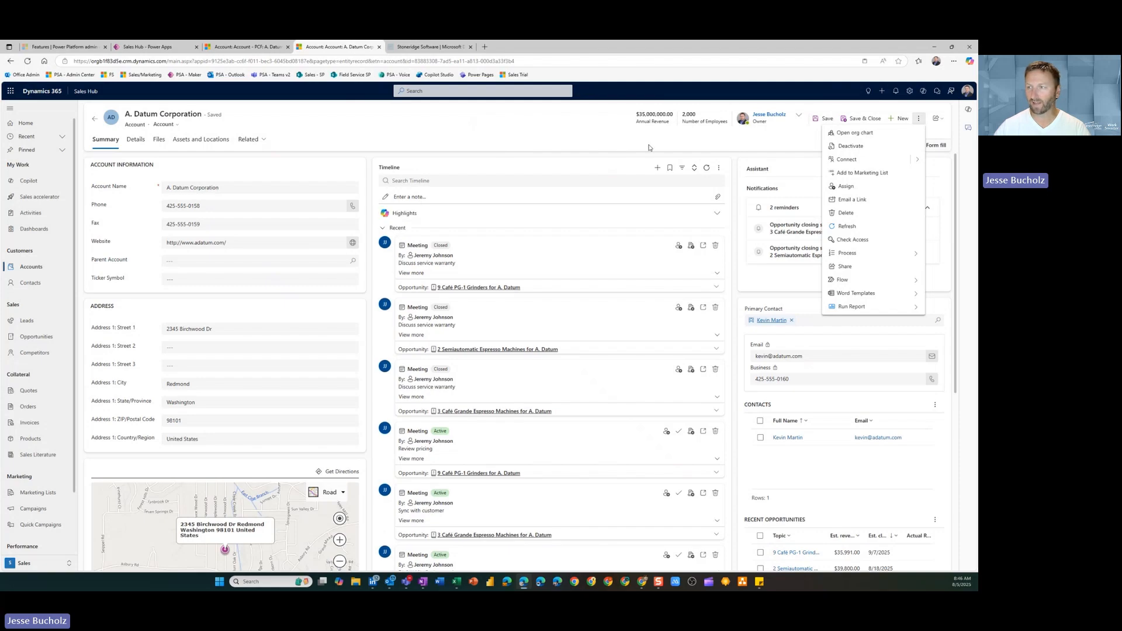
{"action": "left_click", "coordinate": [754, 145]}
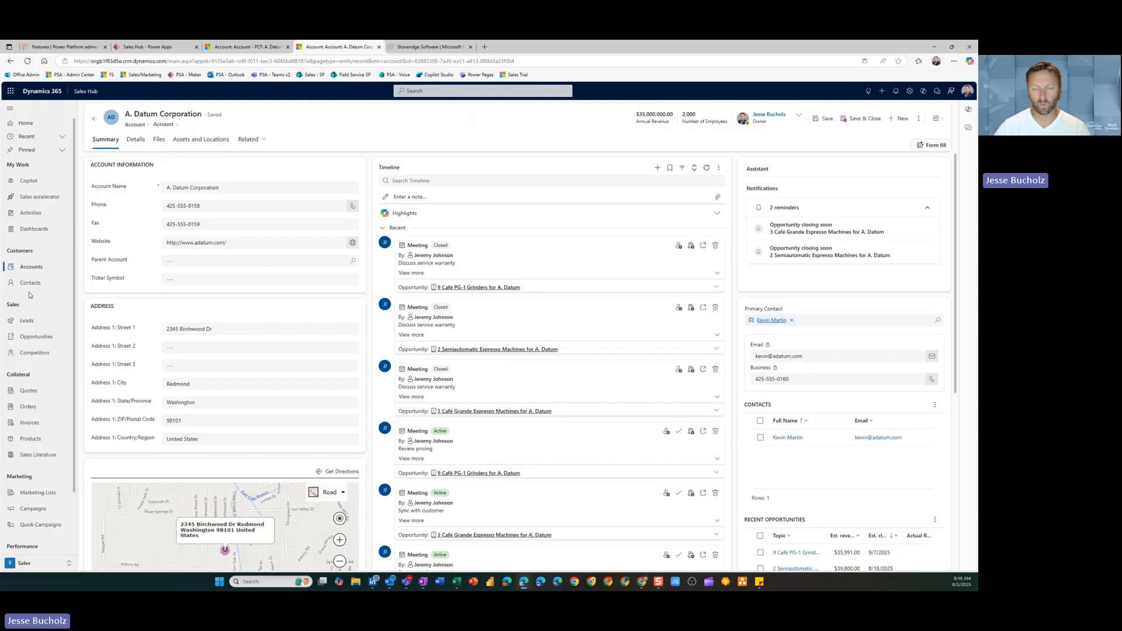
Start a new lead, try prefilling it with Copilot from the Sample Leads file, and remove the file
{"action": "left_click", "coordinate": [30, 323]}
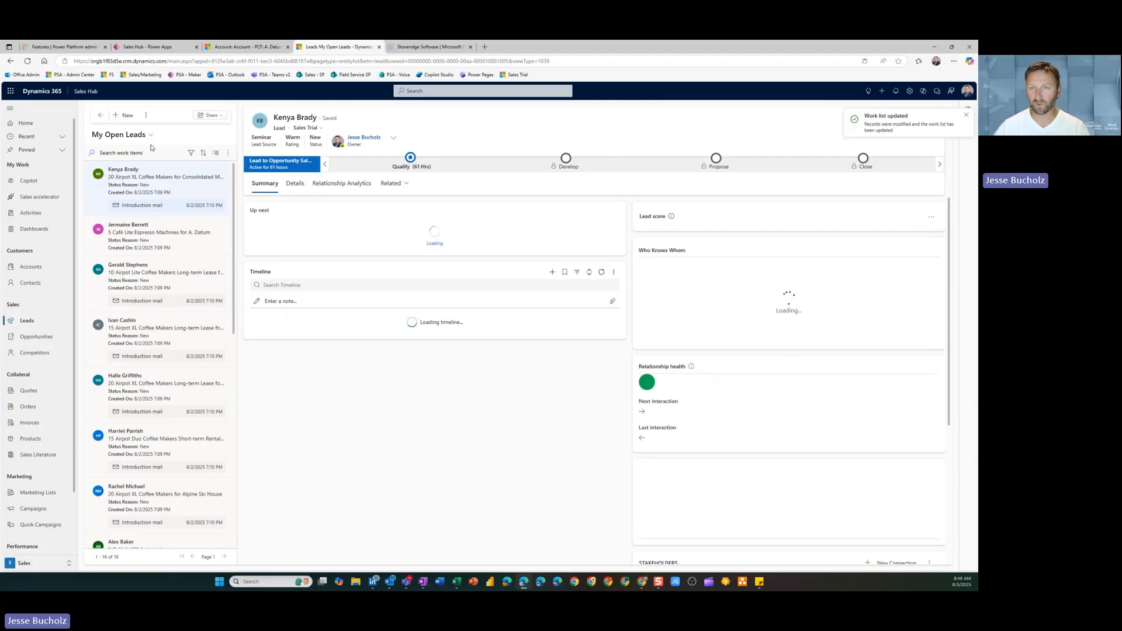
{"action": "left_click", "coordinate": [123, 116]}
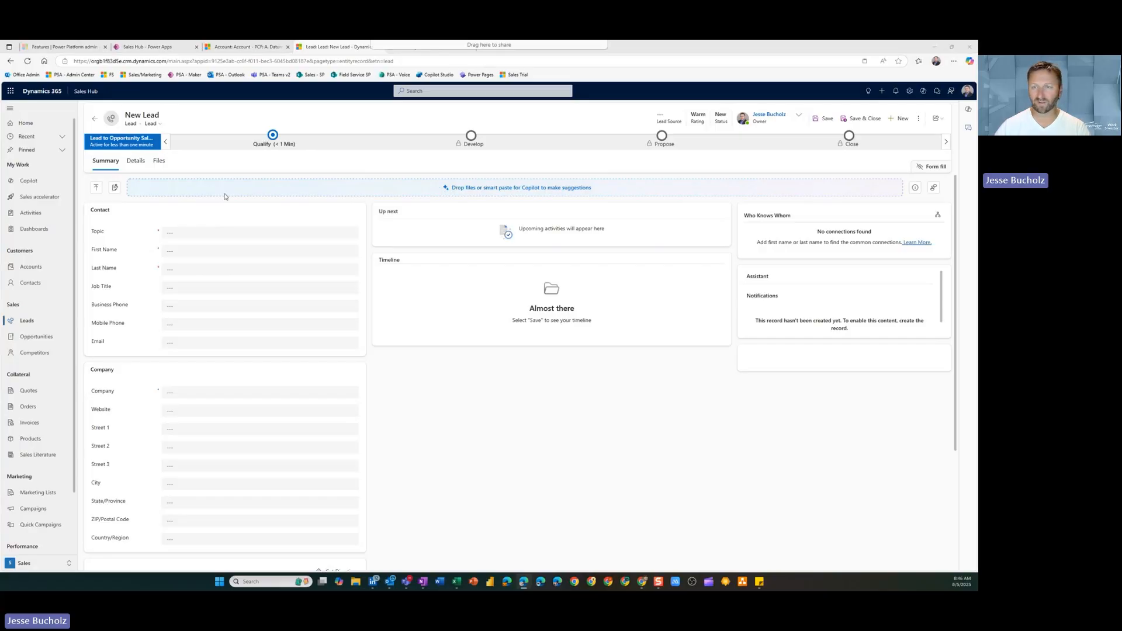
{"action": "left_click_drag", "start_coordinate": [222, 193], "coordinate": [343, 192]}
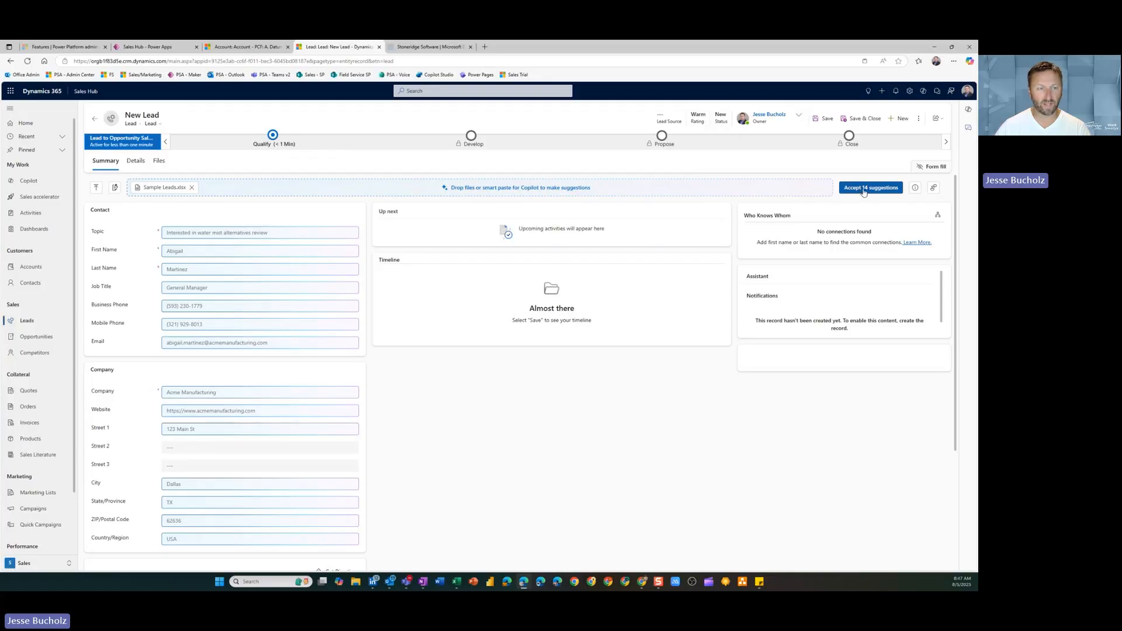
{"action": "left_click", "coordinate": [192, 189]}
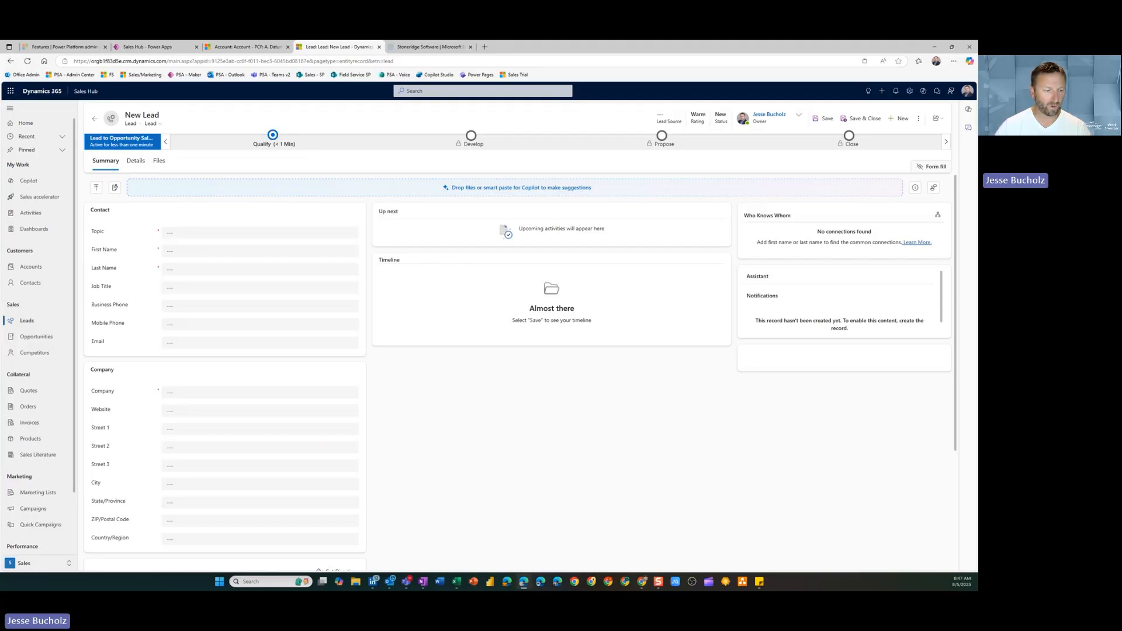
Copy the Zenith Labs lead row from the Sample Leads workbook in Excel and return to the new lead form
{"action": "key", "text": "alt+Tab"}
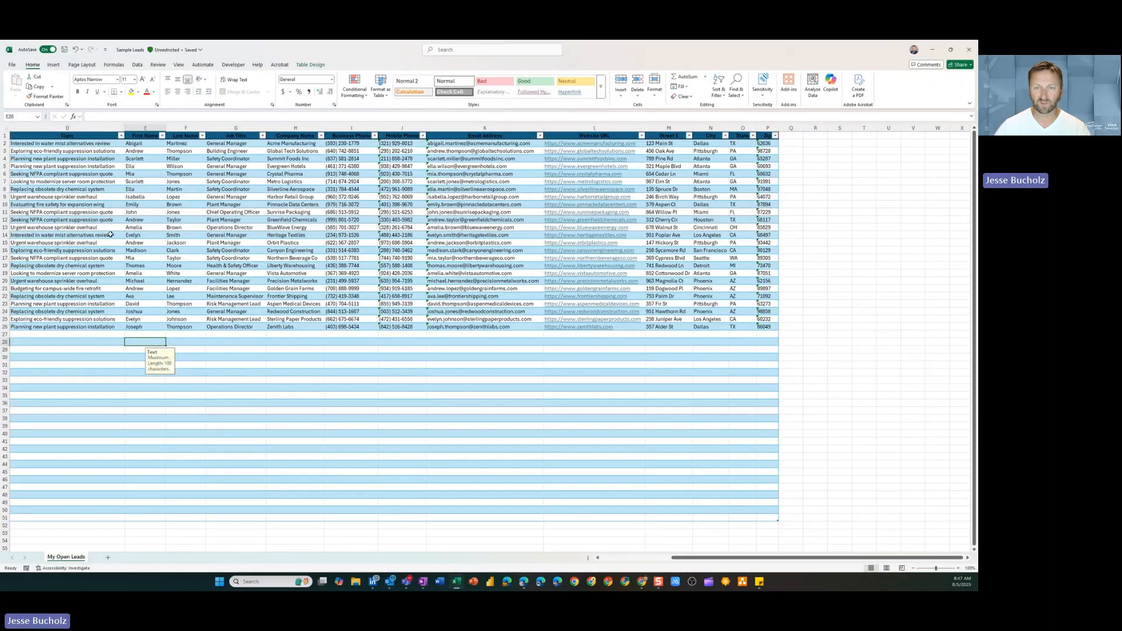
{"action": "left_click_drag", "start_coordinate": [171, 329], "coordinate": [767, 328]}
{"action": "key", "text": "ctrl+c"}
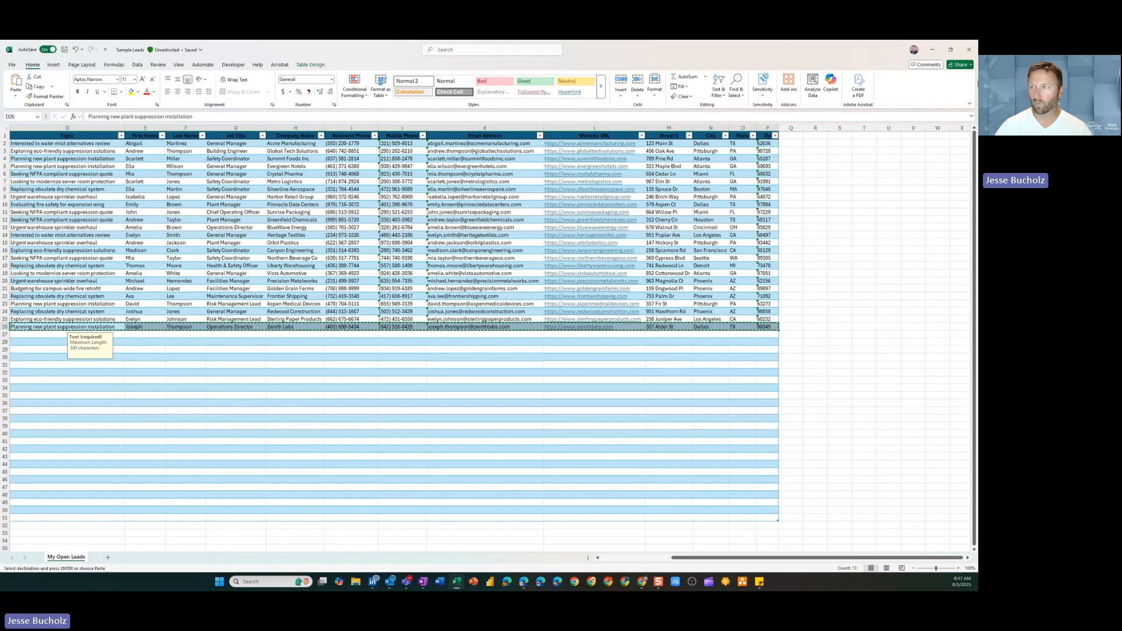
{"action": "left_click", "coordinate": [933, 51]}
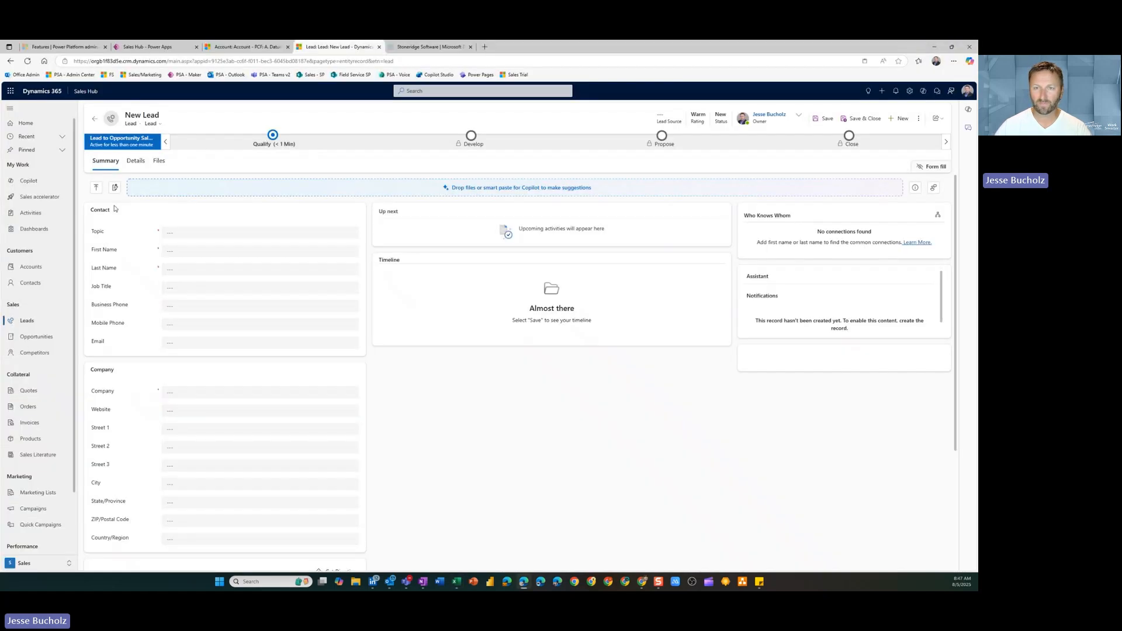
Fill the new lead from the copied clipboard data with Copilot, accept all 14 suggestions and save the lead
{"action": "left_click", "coordinate": [97, 187]}
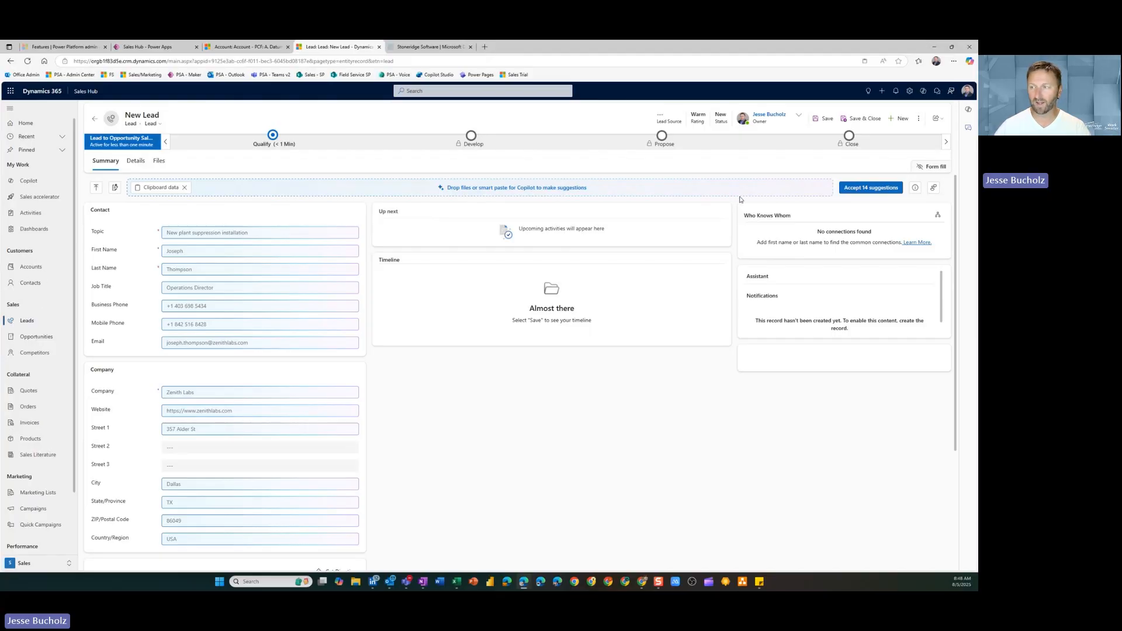
{"action": "left_click", "coordinate": [867, 188]}
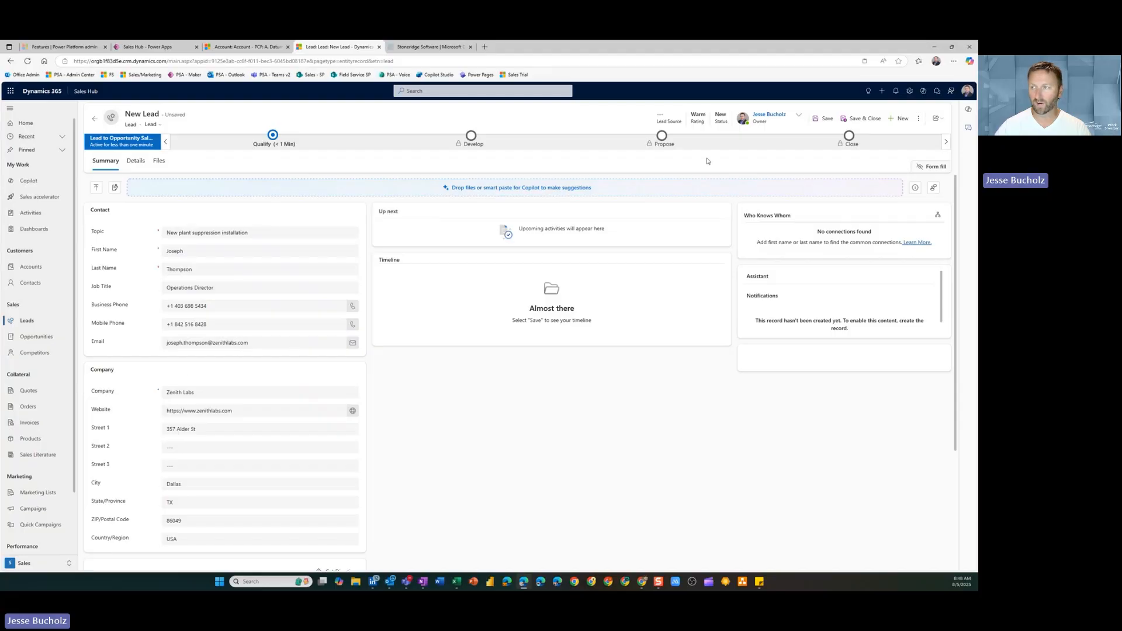
{"action": "left_click", "coordinate": [824, 118]}
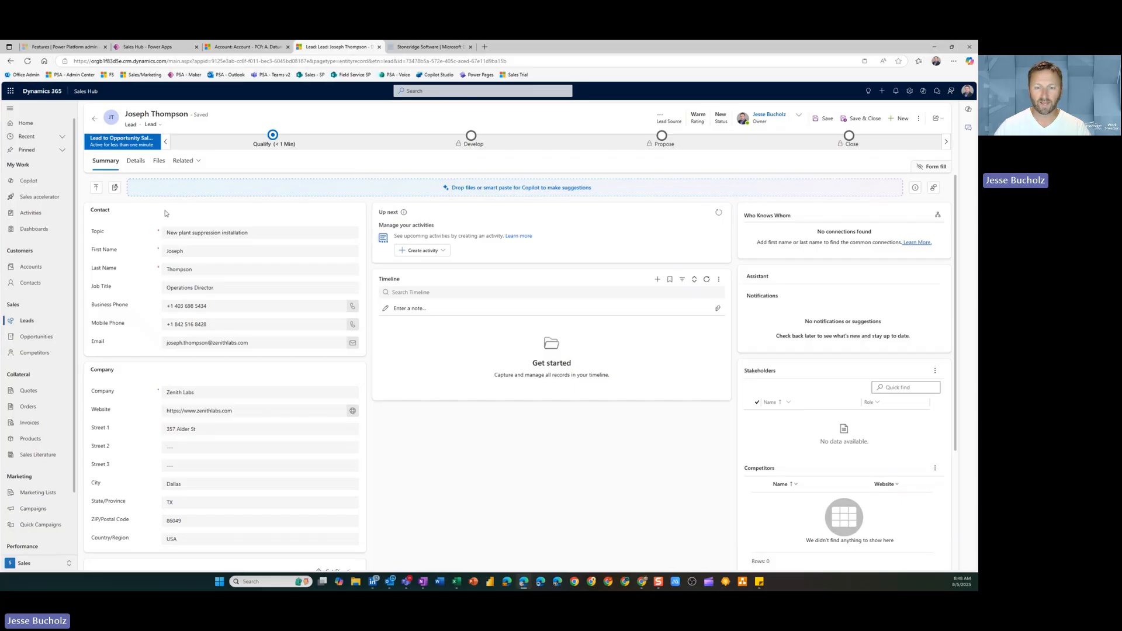
Open the Sales qualification agent's setup page from the Copilot agents section of the app settings
{"action": "left_click", "coordinate": [36, 565]}
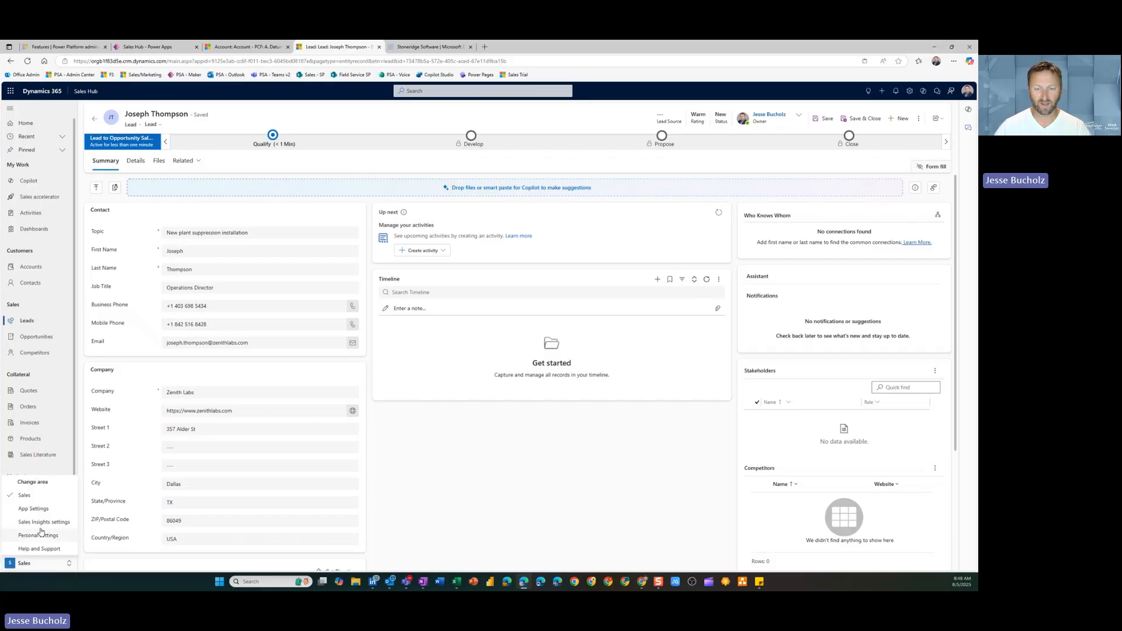
{"action": "left_click", "coordinate": [36, 510]}
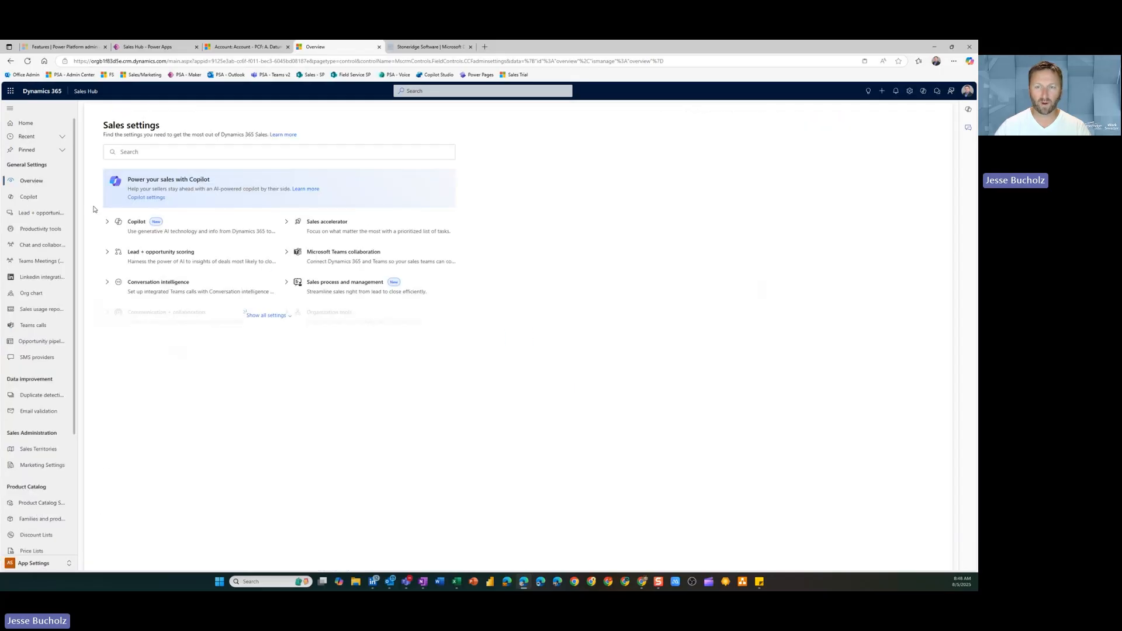
{"action": "left_click", "coordinate": [111, 226]}
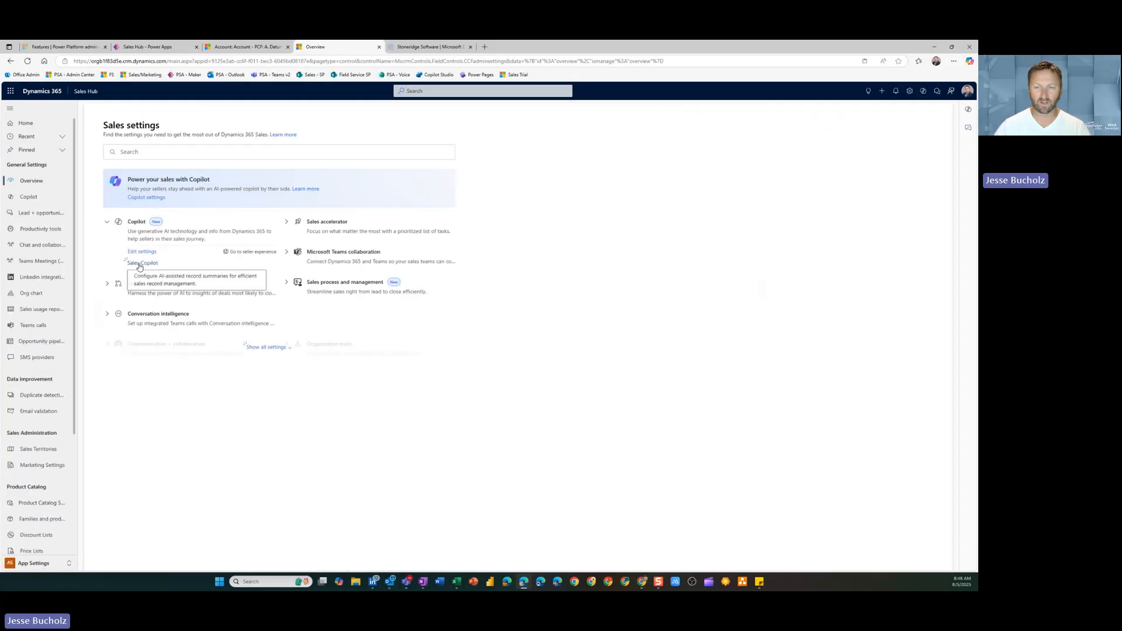
{"action": "left_click", "coordinate": [140, 267]}
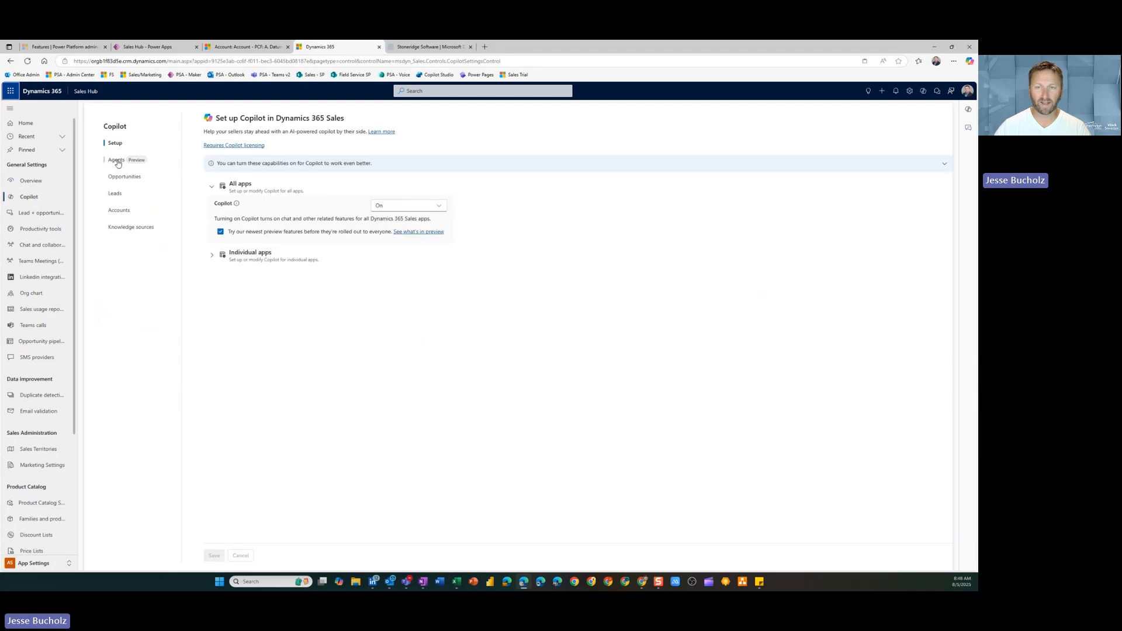
{"action": "left_click", "coordinate": [116, 161]}
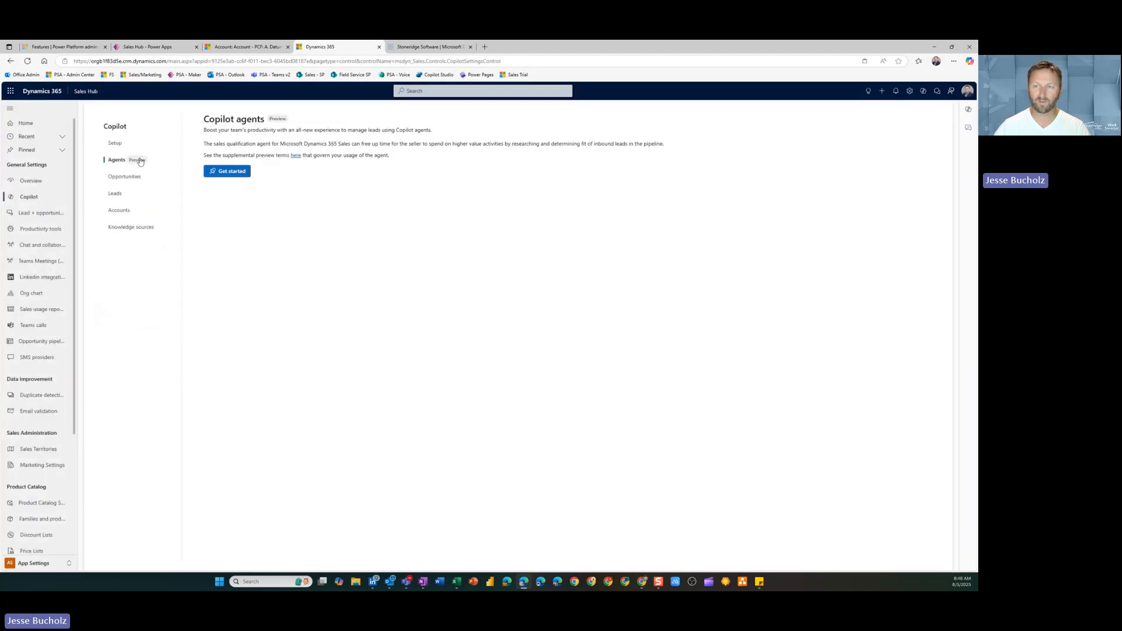
{"action": "left_click", "coordinate": [235, 173]}
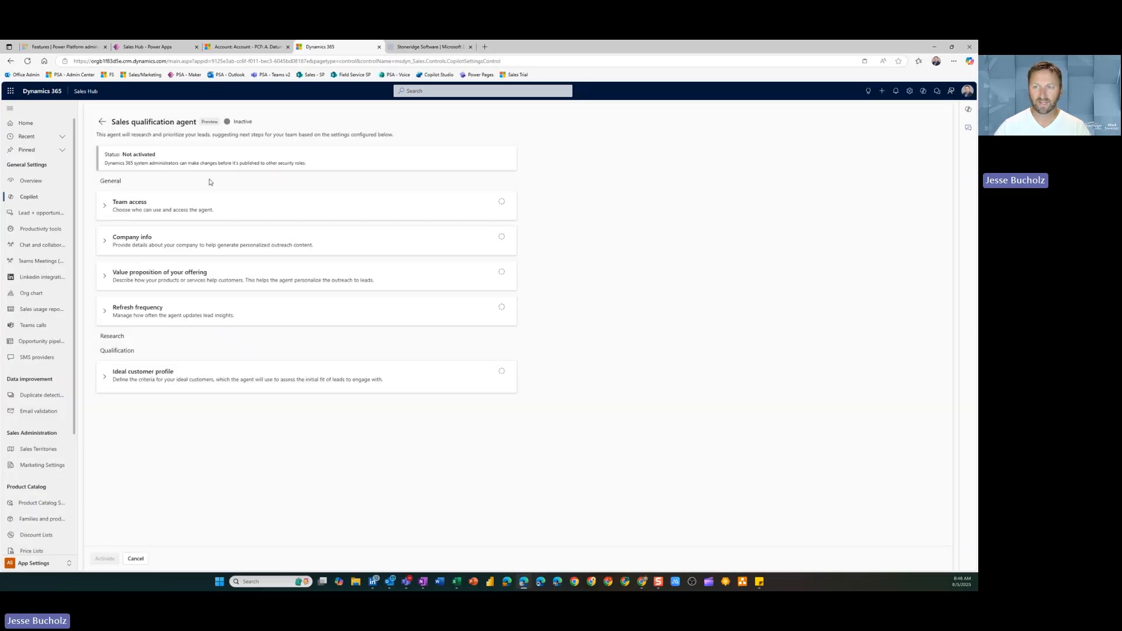
Review the agent's Team access, Company info, Value proposition and Ideal customer profile settings
{"action": "left_click", "coordinate": [105, 208]}
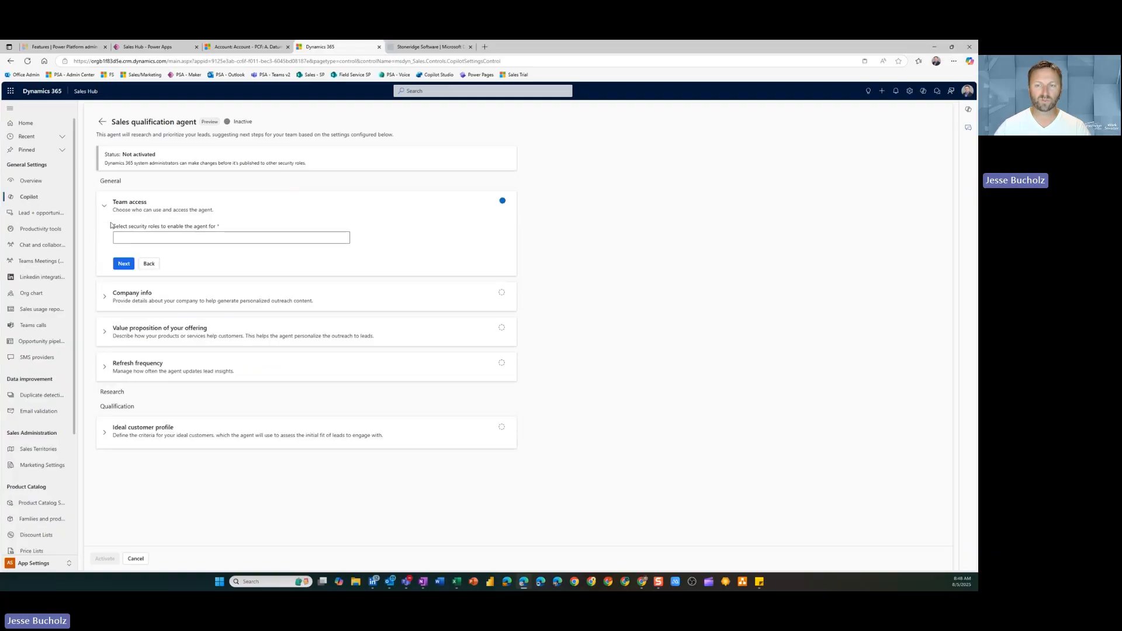
{"action": "left_click", "coordinate": [104, 296]}
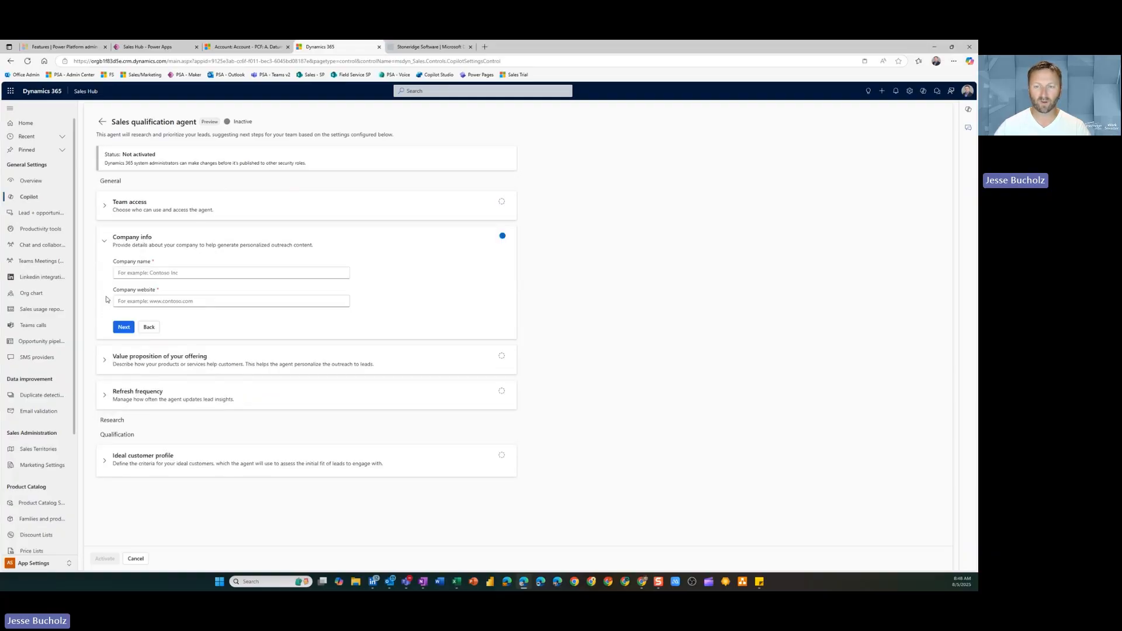
{"action": "left_click", "coordinate": [117, 370]}
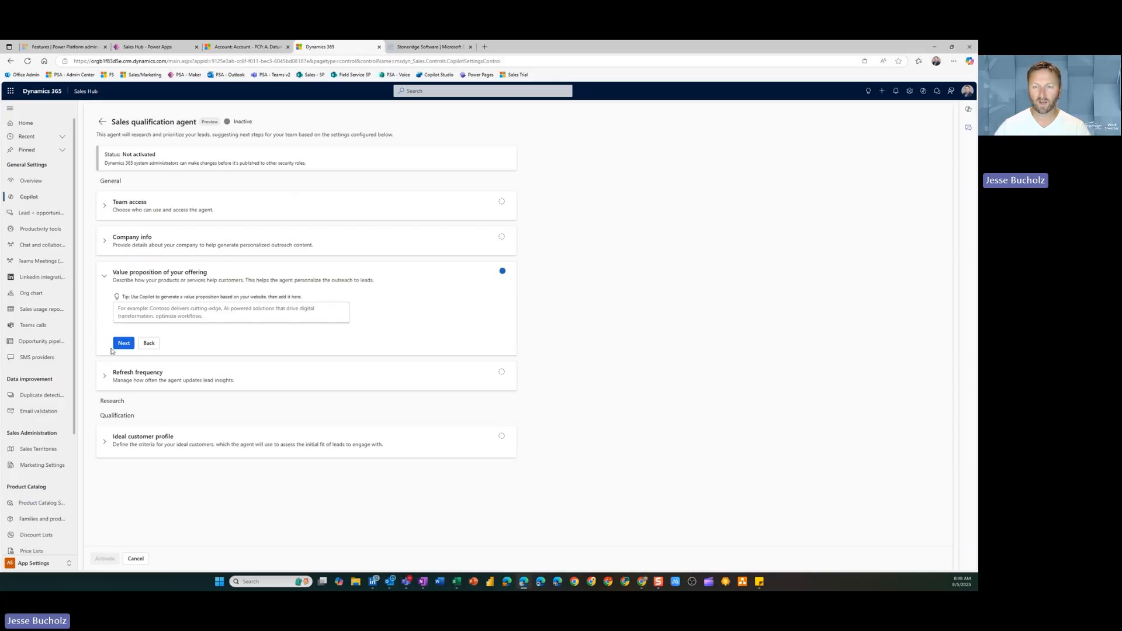
{"action": "left_click", "coordinate": [105, 445]}
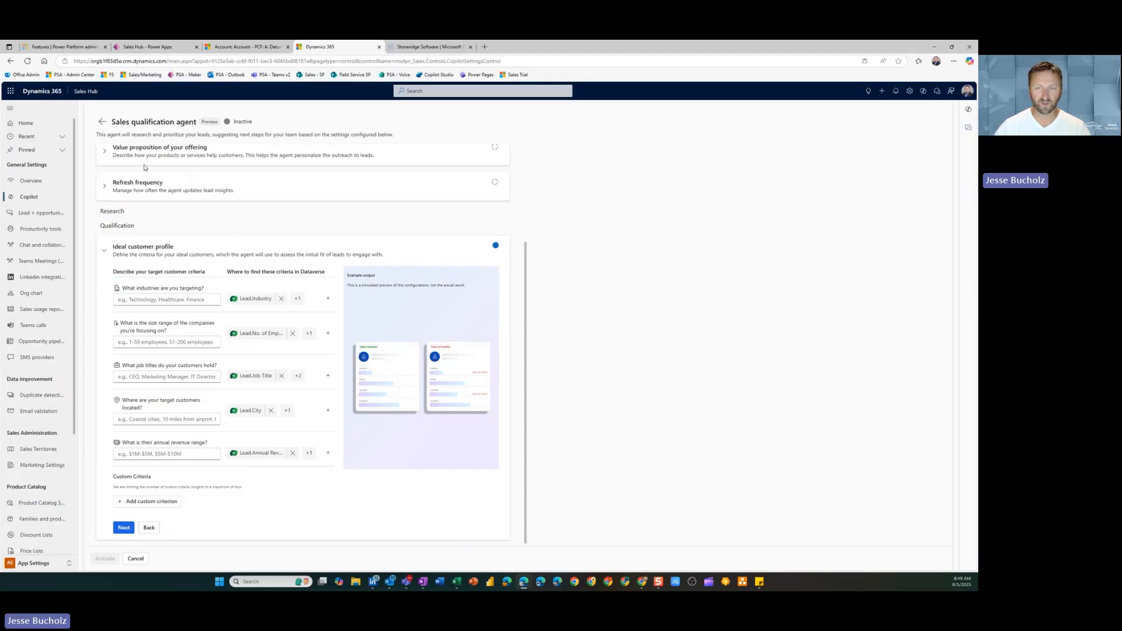
Open the "Order of Clean Agent detectors" lead from the other environment's Open Leads list and check the agent's email review option
{"action": "left_click", "coordinate": [253, 49]}
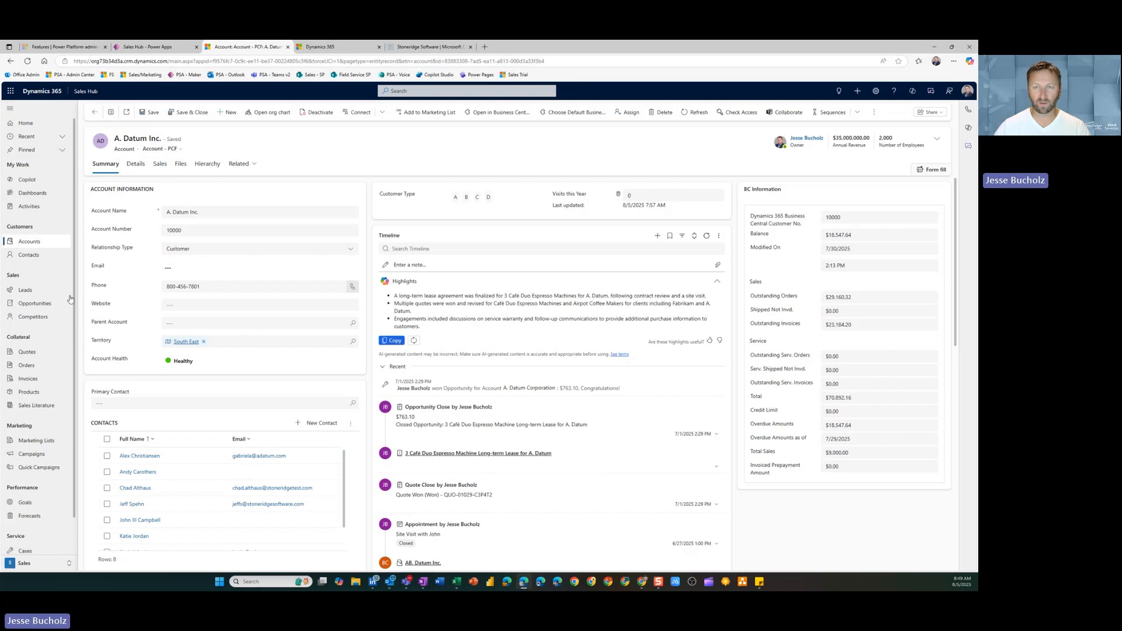
{"action": "left_click", "coordinate": [26, 290]}
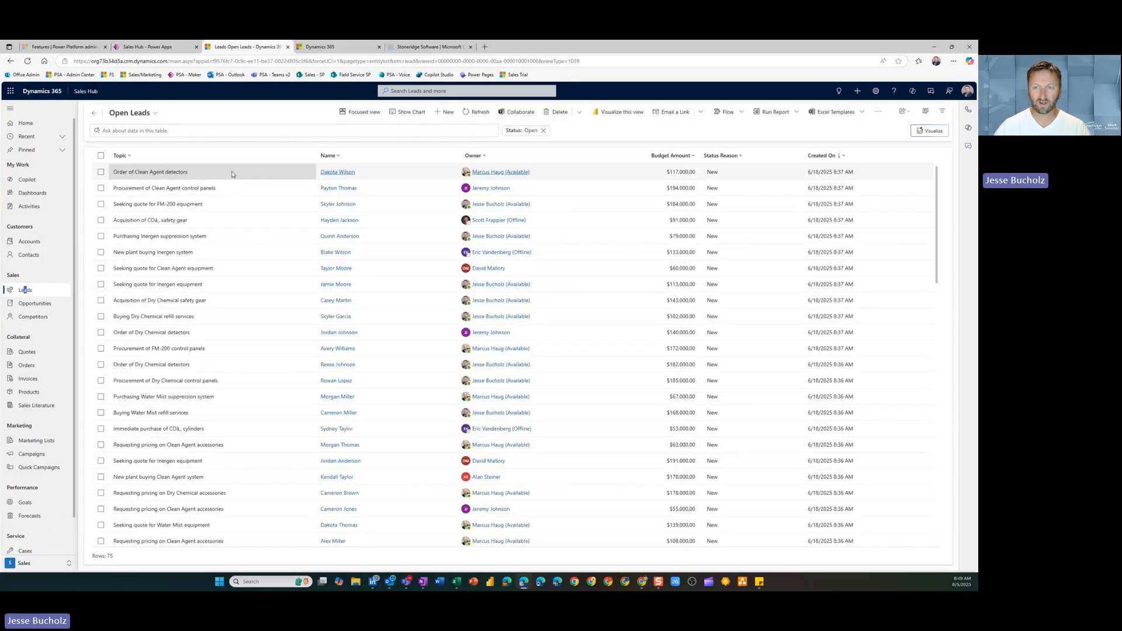
{"action": "left_click", "coordinate": [229, 173]}
{"action": "double_click", "coordinate": [228, 172]}
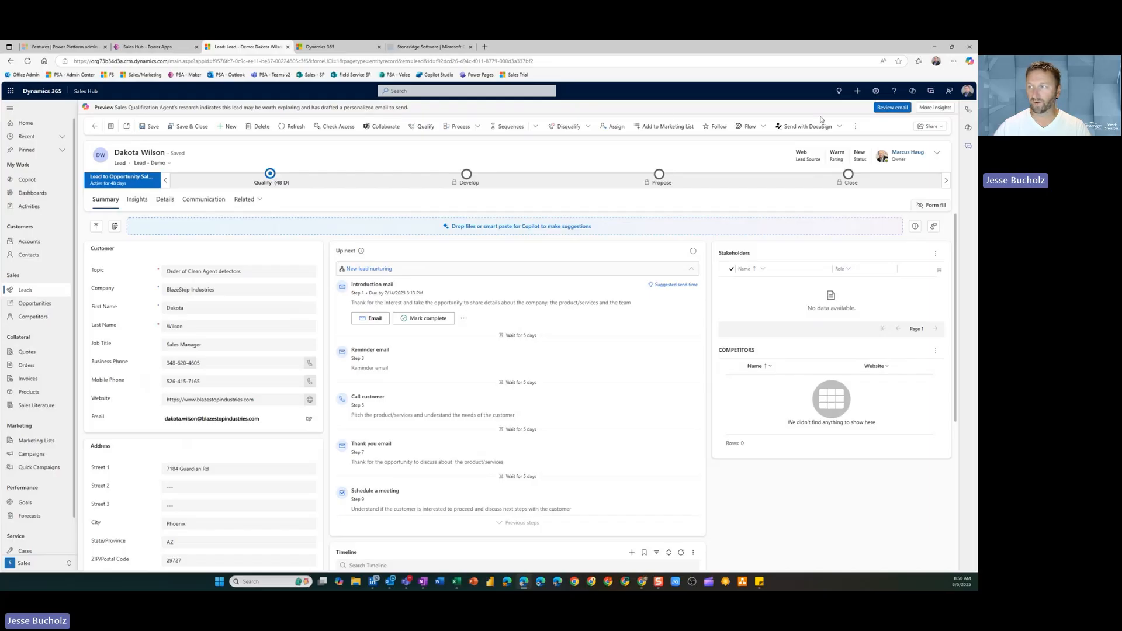
{"action": "left_click", "coordinate": [893, 109]}
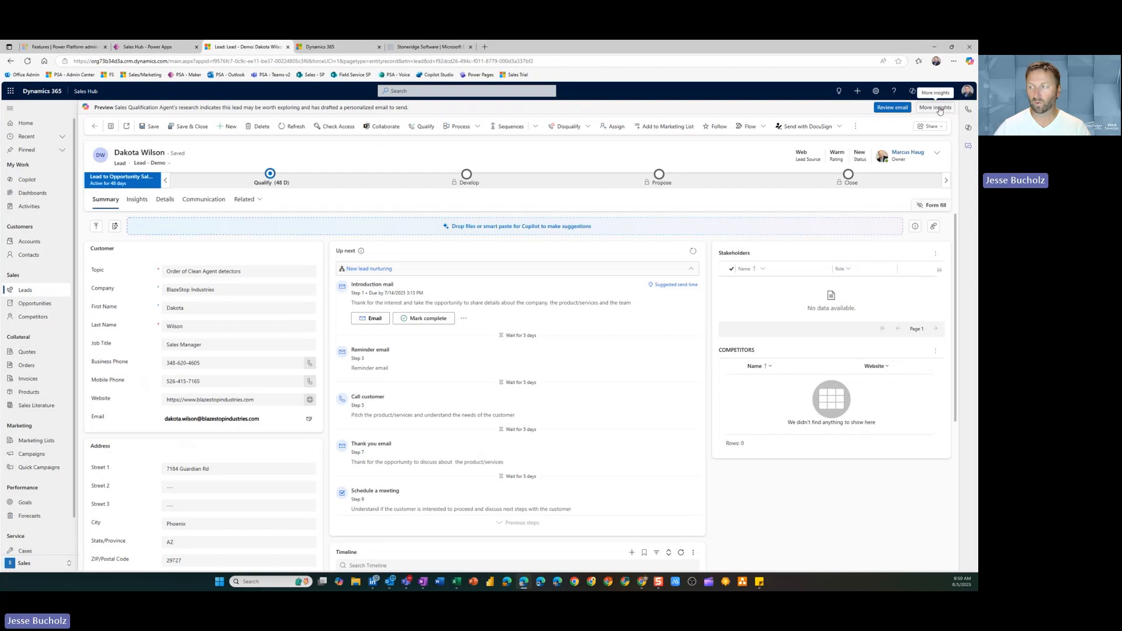